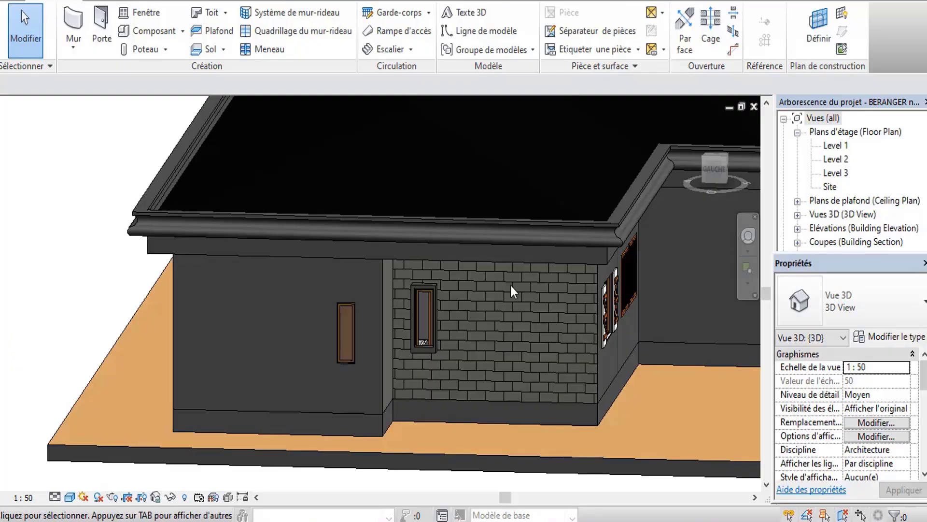
# Select the plain grey Generic - 150mm exterior wall left of the brick-clad section in the 3D view
pyautogui.scroll(-3, 510, 285)
pyautogui.scroll(4, 404, 312)
pyautogui.scroll(-3, 403, 312)
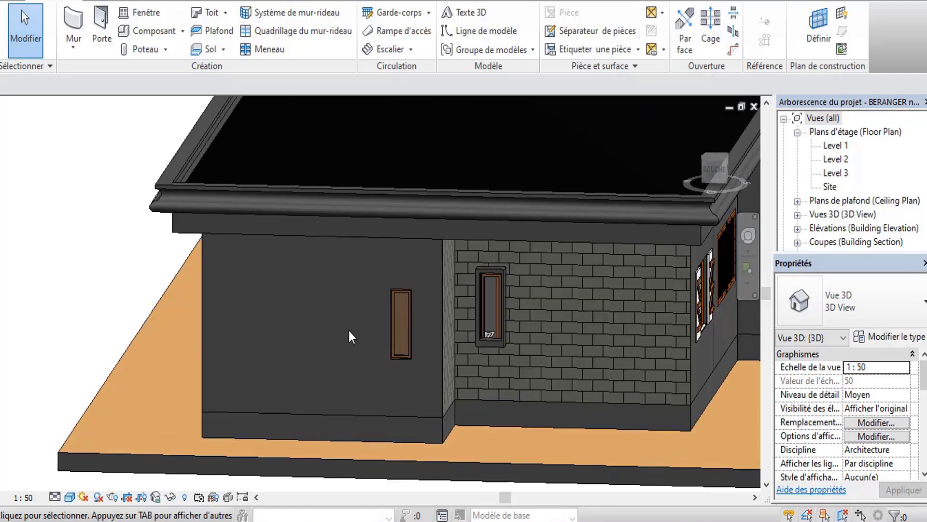
pyautogui.scroll(3, 313, 311)
pyautogui.scroll(1, 204, 329)
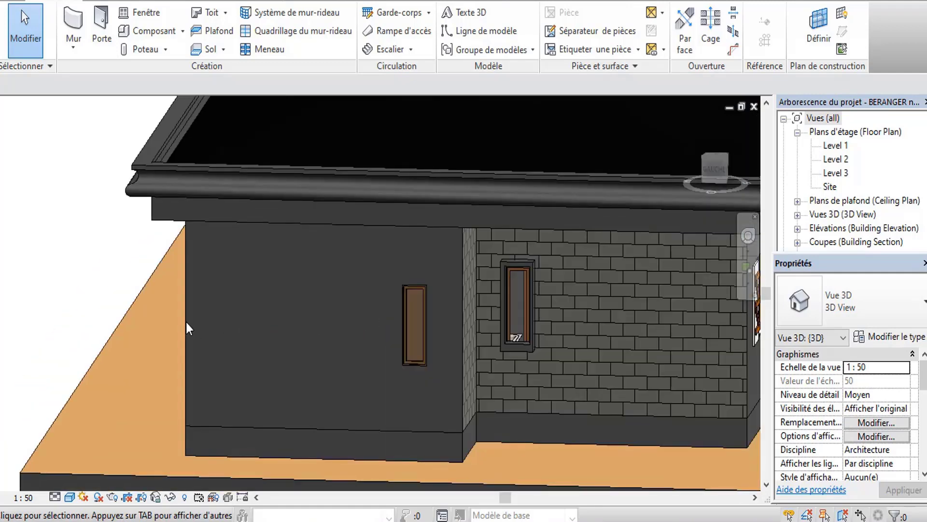
pyautogui.click(189, 320)
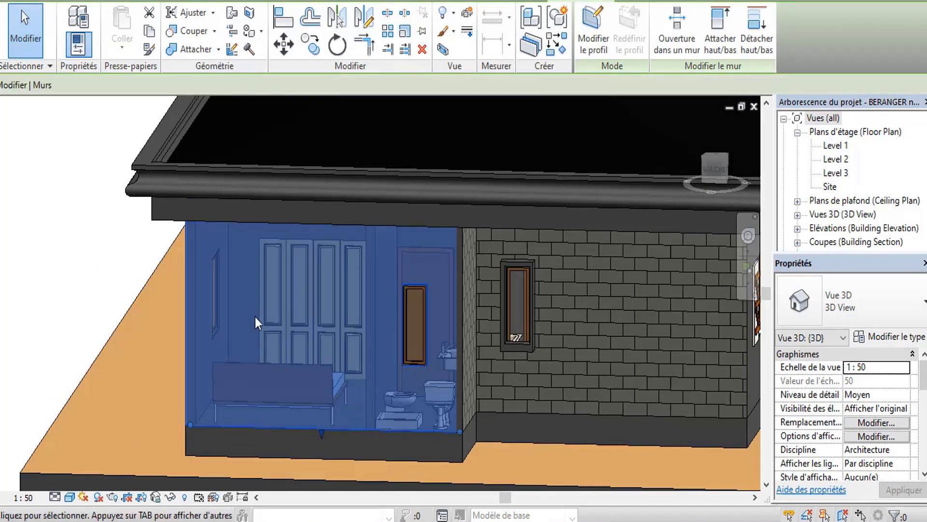
pyautogui.scroll(2, 277, 314)
pyautogui.scroll(-1, 277, 312)
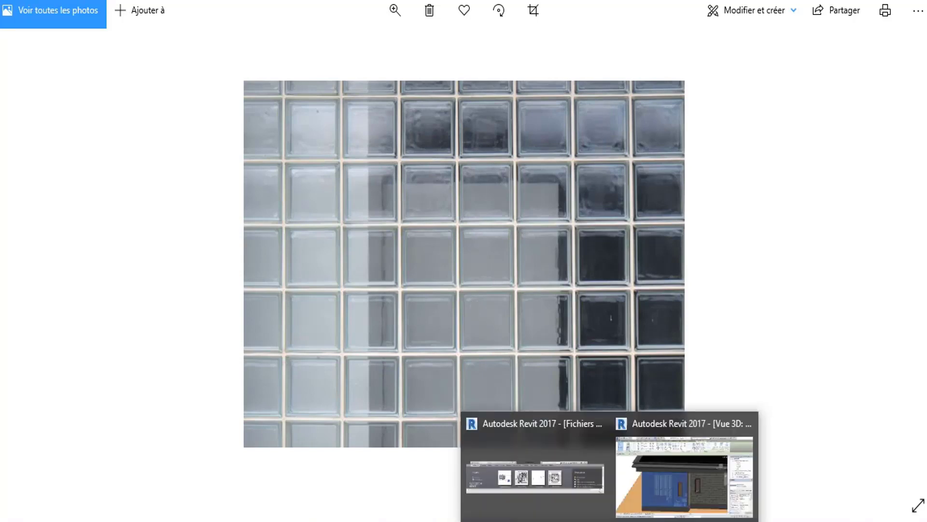
# Switch from the glass-block photo in Windows Photos back to the Revit 3D house view
pyautogui.click(664, 489)
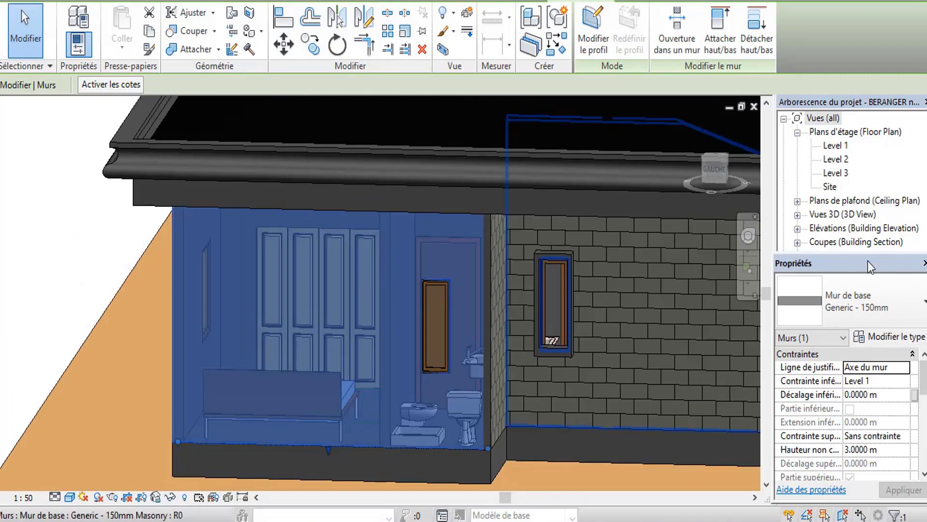
# Duplicate the Generic - 150mm wall type under the name 'mur en brique de verre'
pyautogui.click(891, 339)
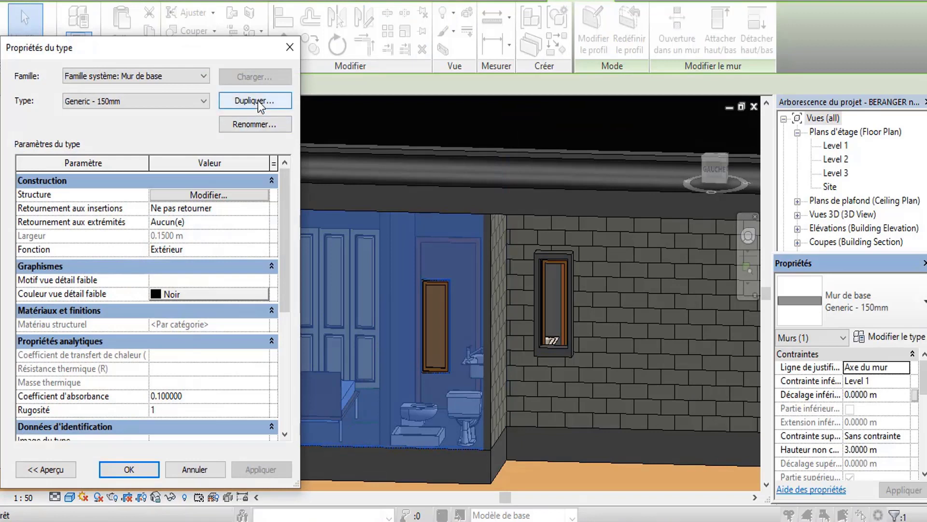
pyautogui.click(260, 101)
pyautogui.click(176, 203)
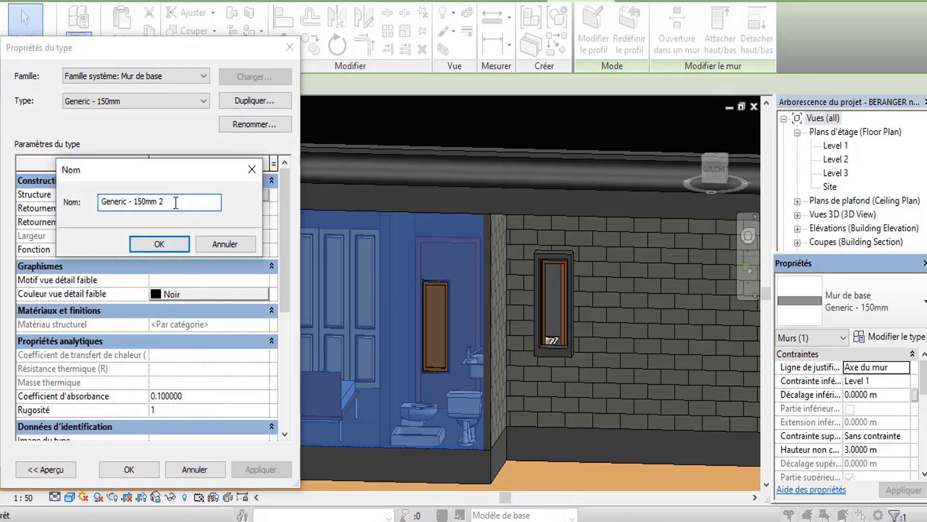
pyautogui.press('BackSpace')
pyautogui.press('BackSpace')
pyautogui.press('BackSpace')
pyautogui.press('BackSpace')
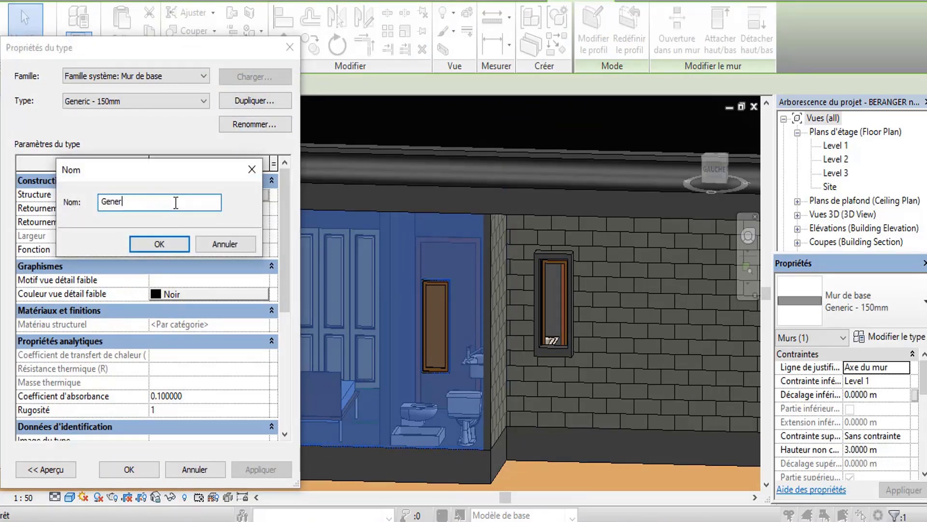
pyautogui.press('BackSpace')
pyautogui.press('BackSpace')
pyautogui.press('BackSpace')
pyautogui.write('mu')
pyautogui.write('r en')
pyautogui.write(' briq')
pyautogui.write('ue ')
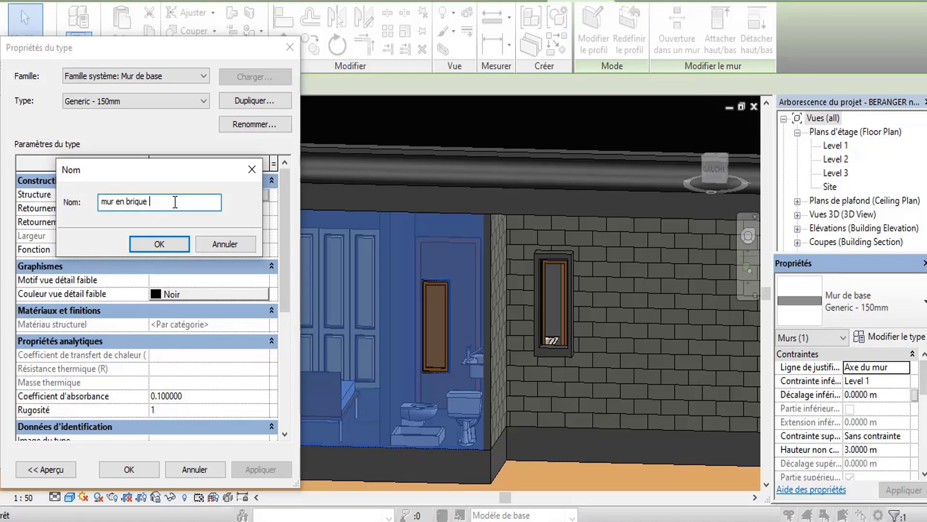
pyautogui.write('de v')
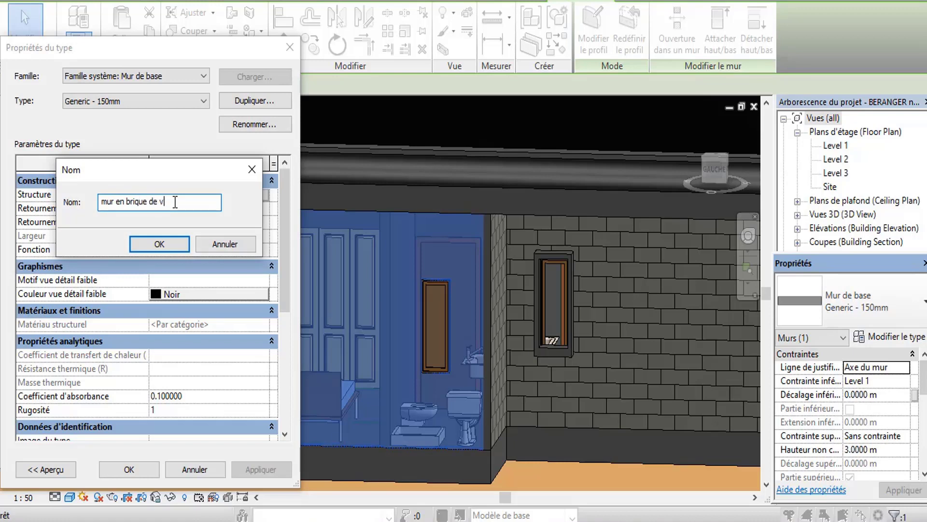
pyautogui.write('erre')
pyautogui.click(162, 246)
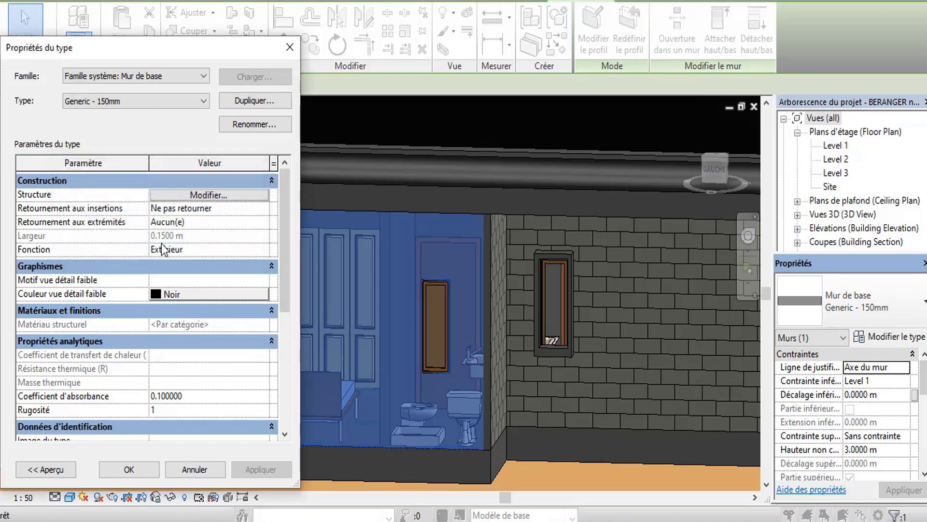
# Open the wall structure and the material browser for the structural layer's material
pyautogui.click(205, 193)
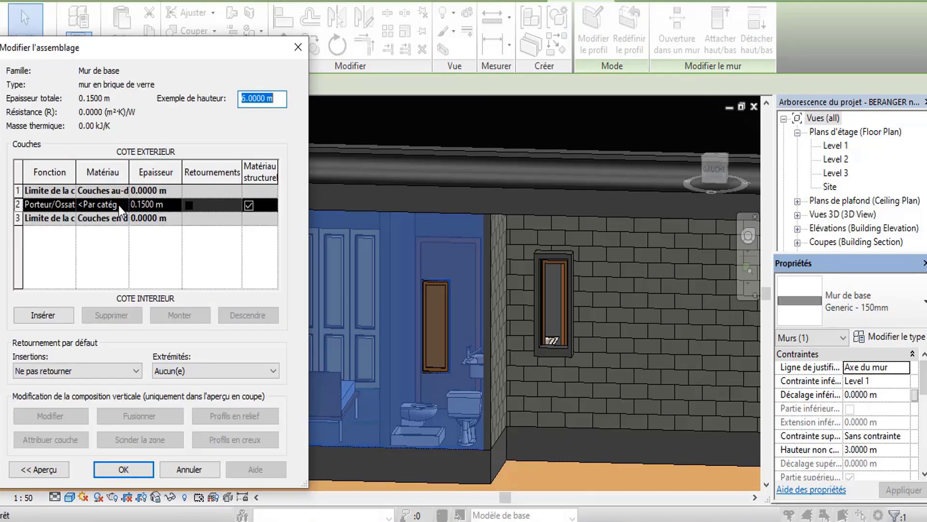
pyautogui.click(121, 208)
pyautogui.click(124, 204)
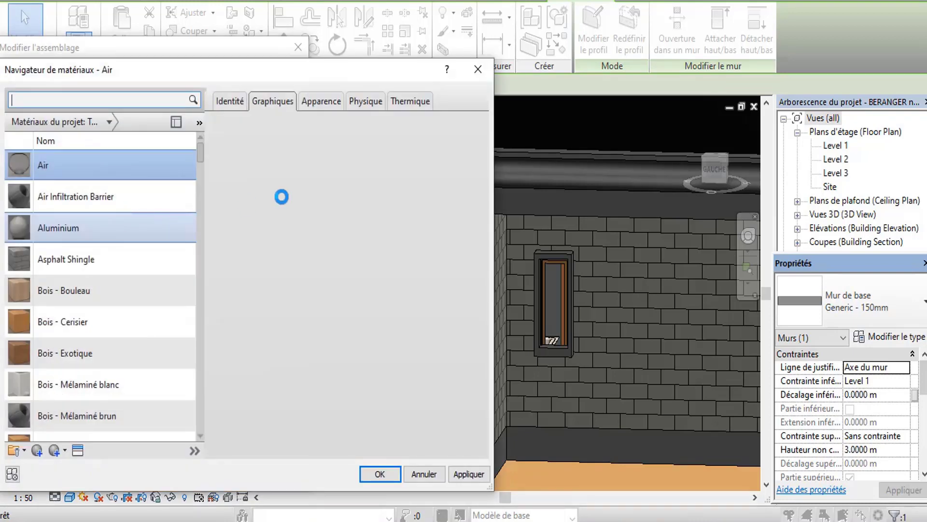
pyautogui.scroll(-1, 82, 397)
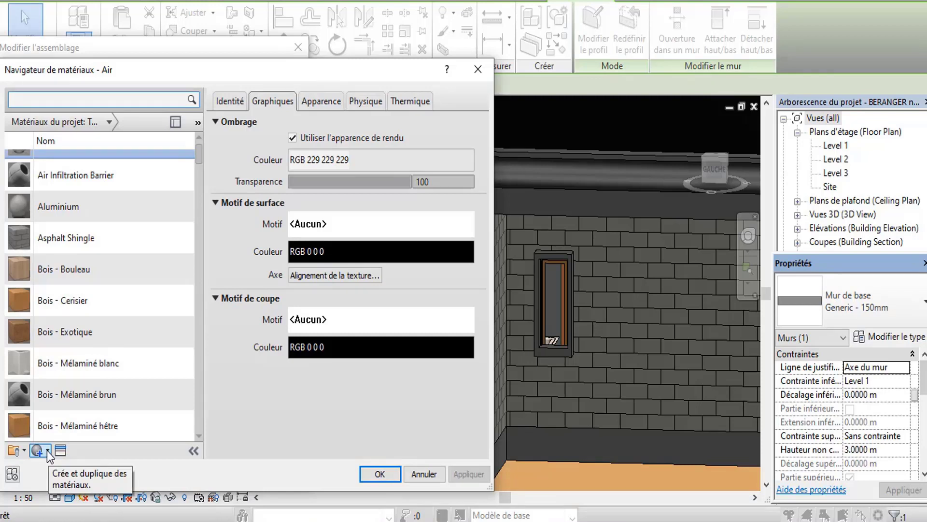
# Create a new material and start choosing an image for its appearance
pyautogui.click(48, 451)
pyautogui.click(53, 465)
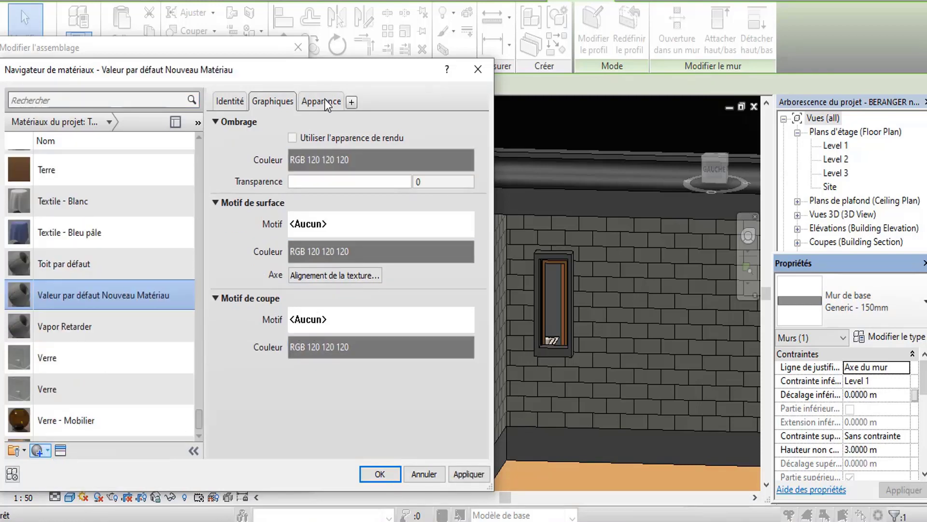
pyautogui.click(322, 101)
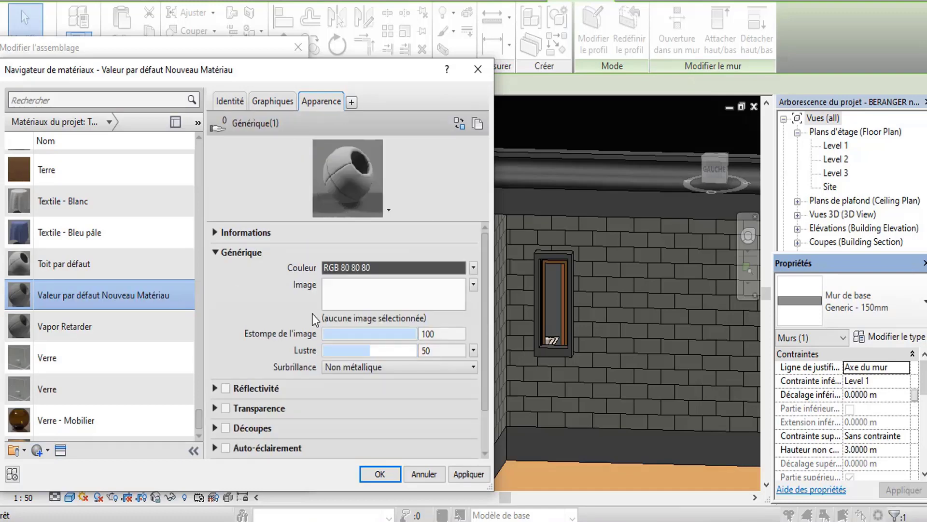
pyautogui.click(385, 297)
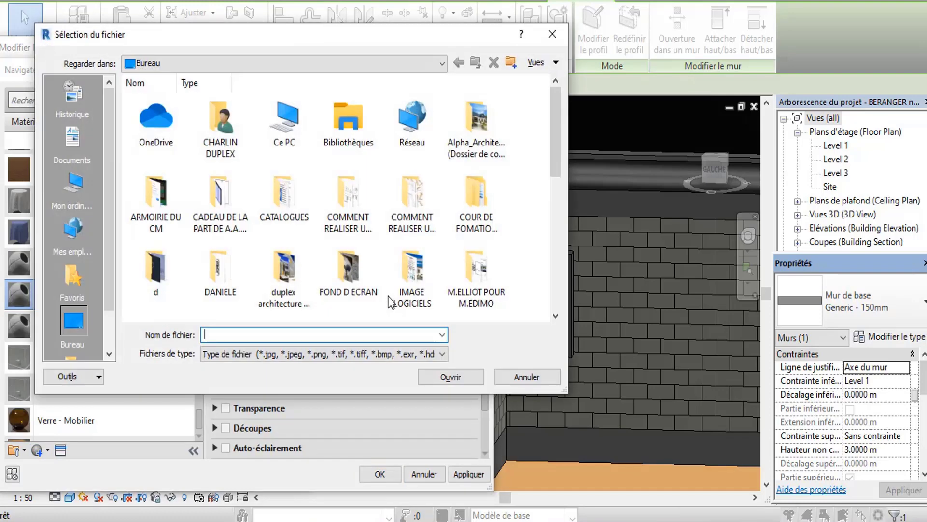
# Load 20110914_182039_mur-briques-verre from the Bureau folder as the material's appearance image
pyautogui.scroll(-5, 339, 205)
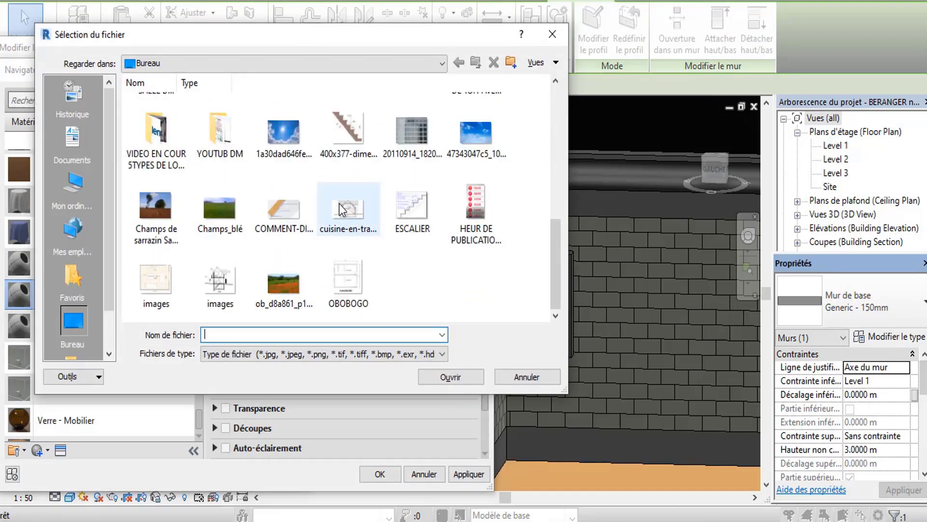
pyautogui.click(415, 137)
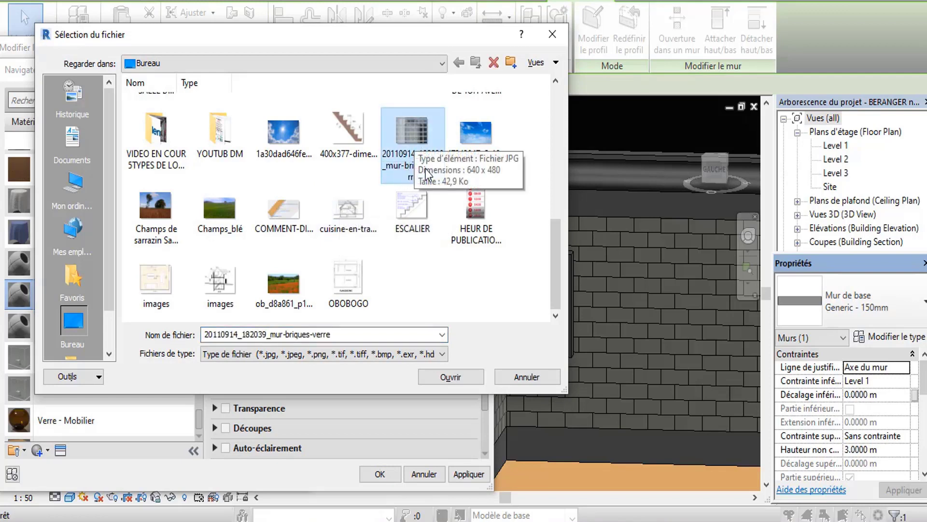
pyautogui.click(458, 378)
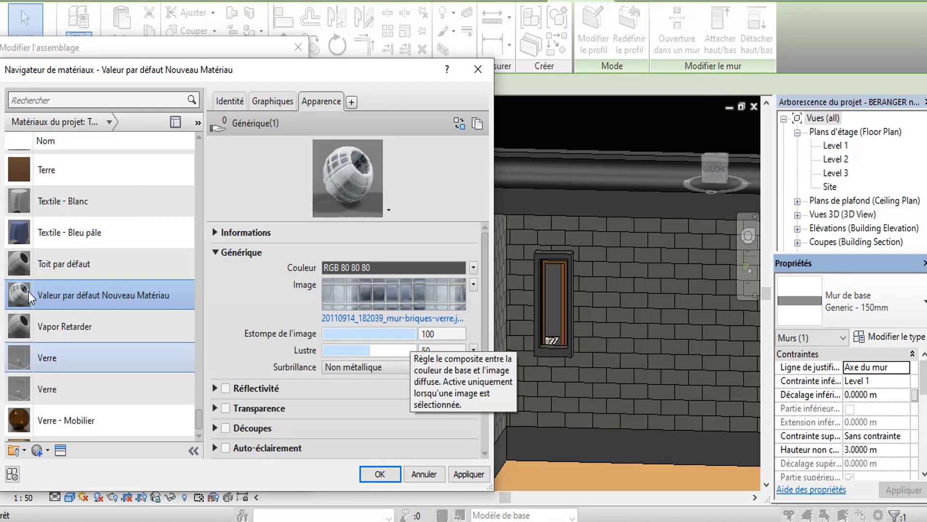
# Rename the material 'mur en brique de verre' and apply it to the structural layer
pyautogui.rightClick(74, 296)
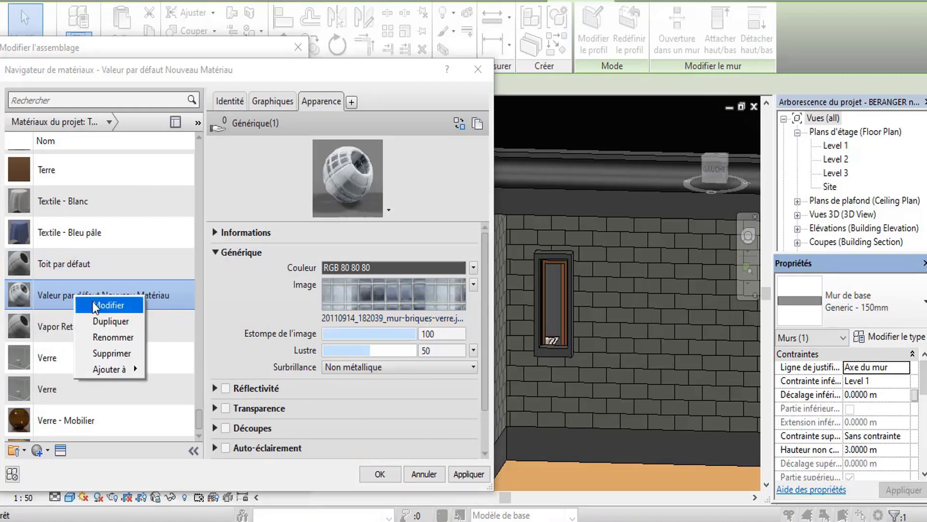
pyautogui.click(99, 336)
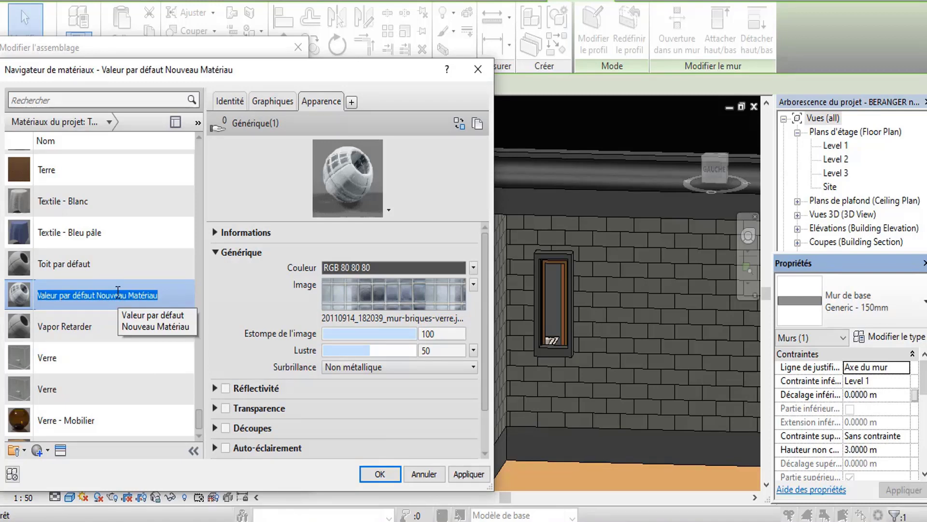
pyautogui.write('mur ')
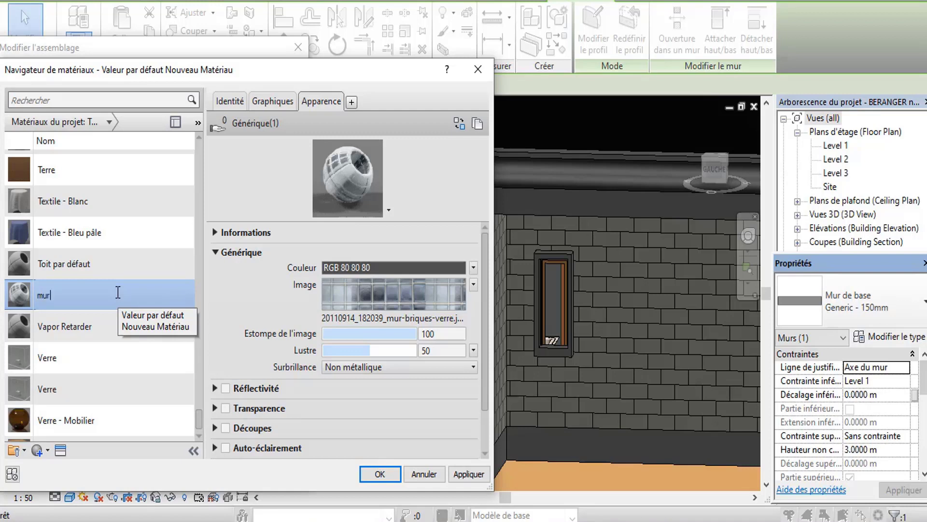
pyautogui.write('en ')
pyautogui.write('bri')
pyautogui.write('que ')
pyautogui.write('de v')
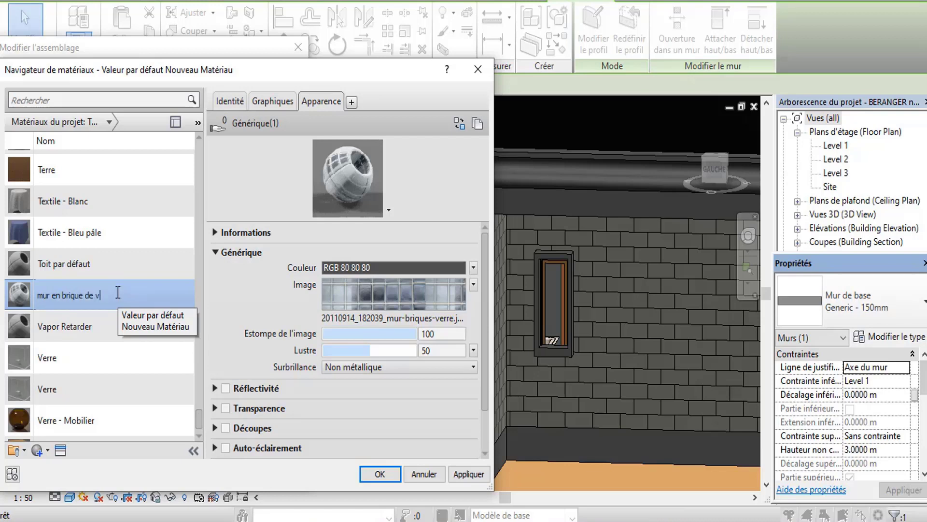
pyautogui.write('erre')
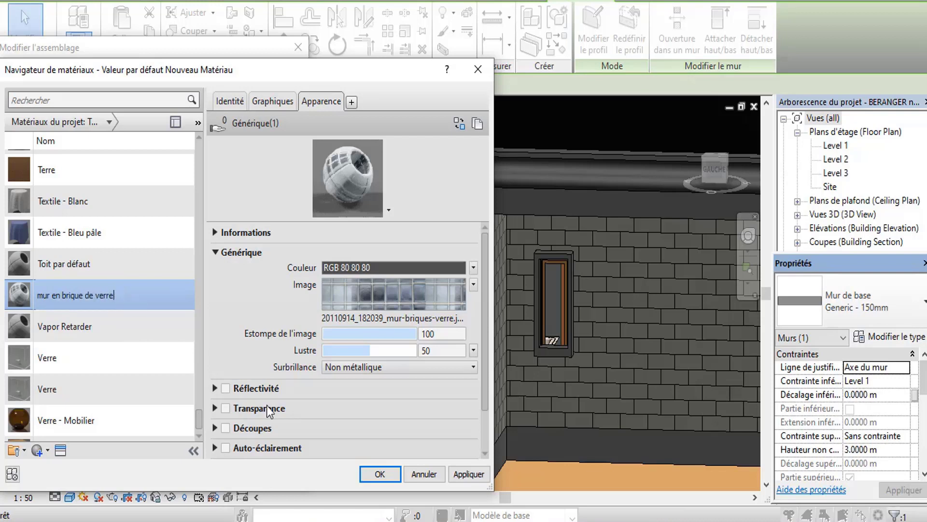
pyautogui.click(459, 475)
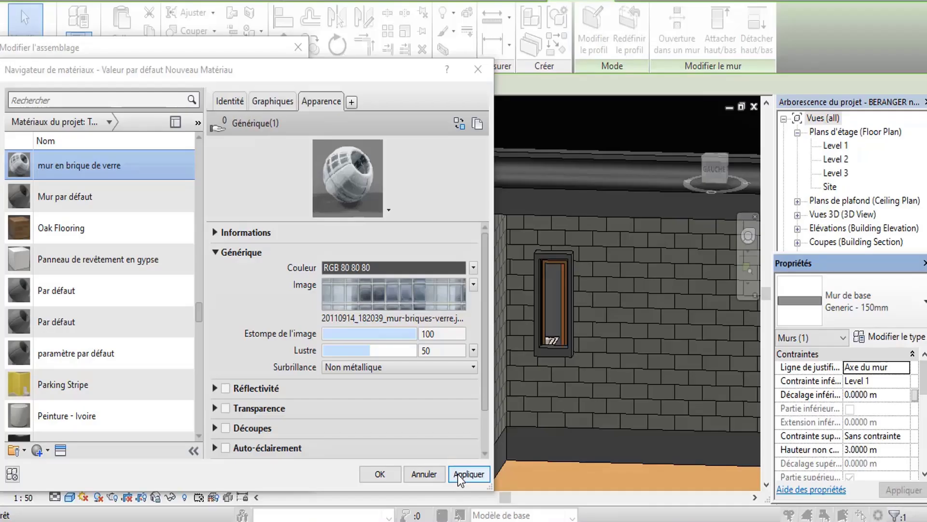
pyautogui.click(380, 475)
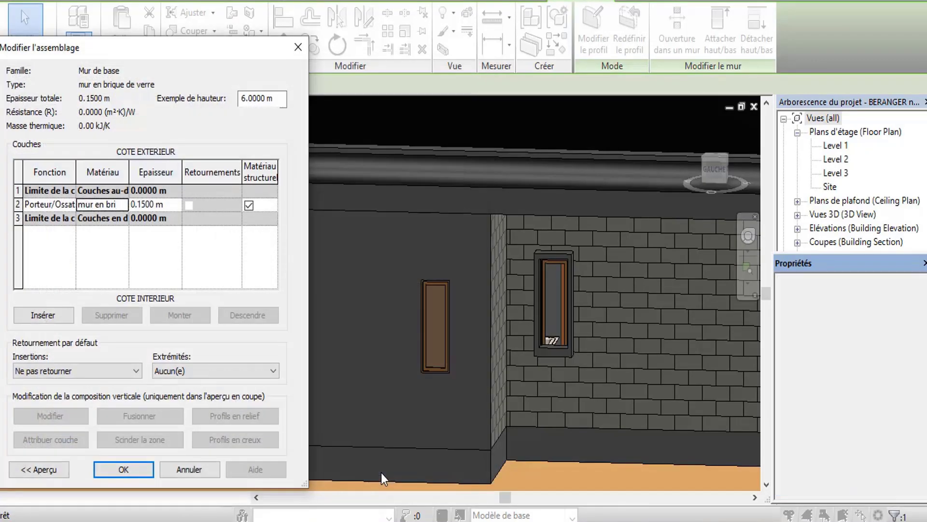
# Confirm the layer assembly and type properties for the mur en brique de verre wall type
pyautogui.click(128, 470)
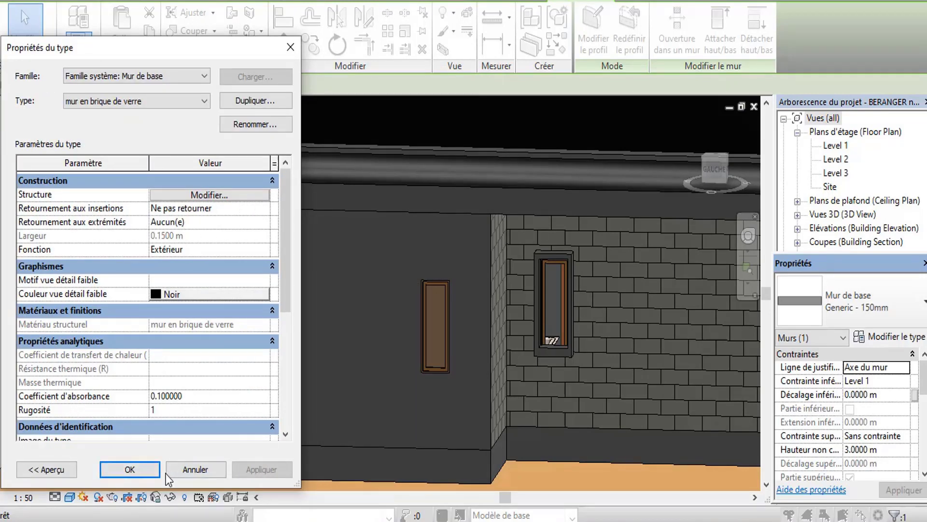
pyautogui.click(140, 467)
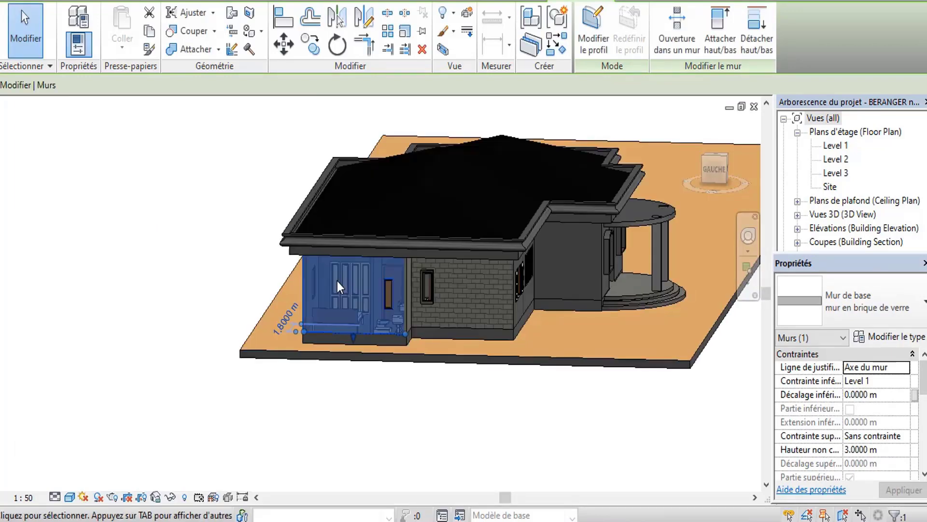
pyautogui.scroll(2, 341, 280)
pyautogui.scroll(2, 295, 342)
# Clear the wall selection and set the 3D view's visual style to Réaliste
pyautogui.press('Escape')
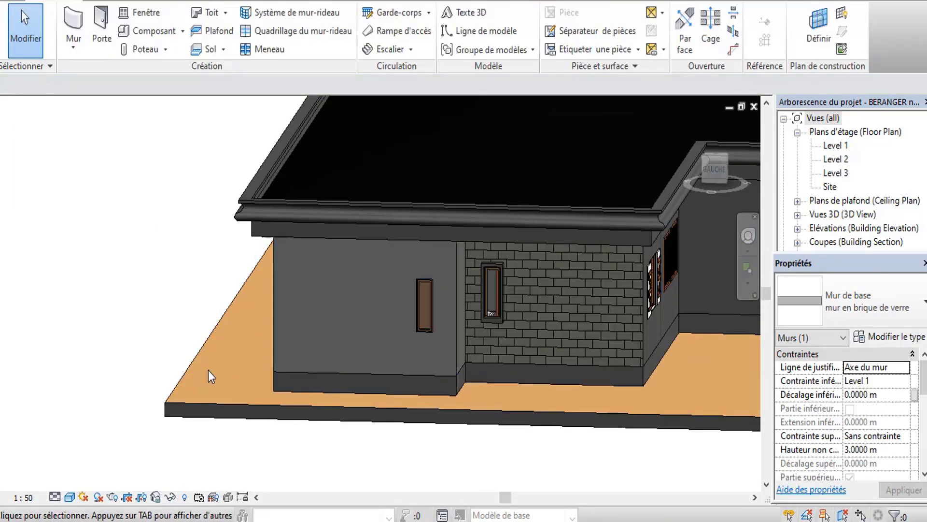
pyautogui.scroll(3, 284, 319)
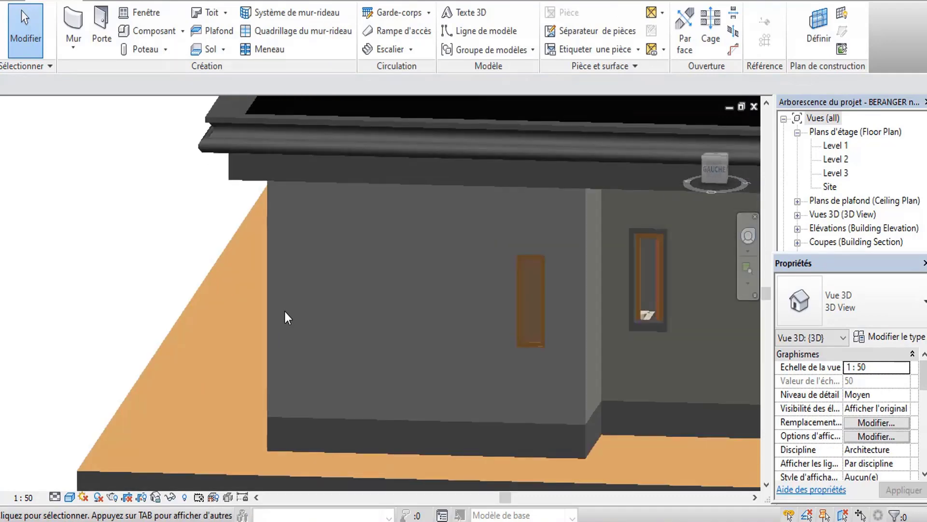
pyautogui.click(70, 497)
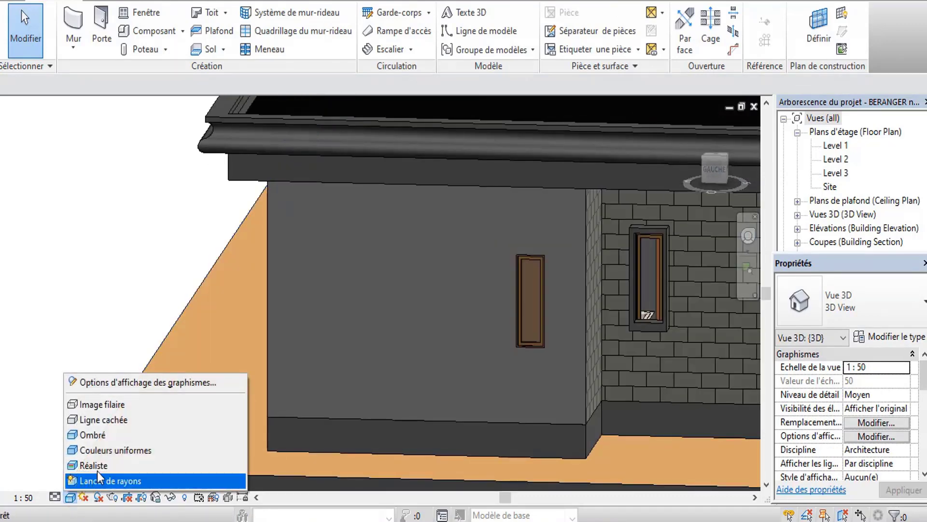
pyautogui.click(94, 465)
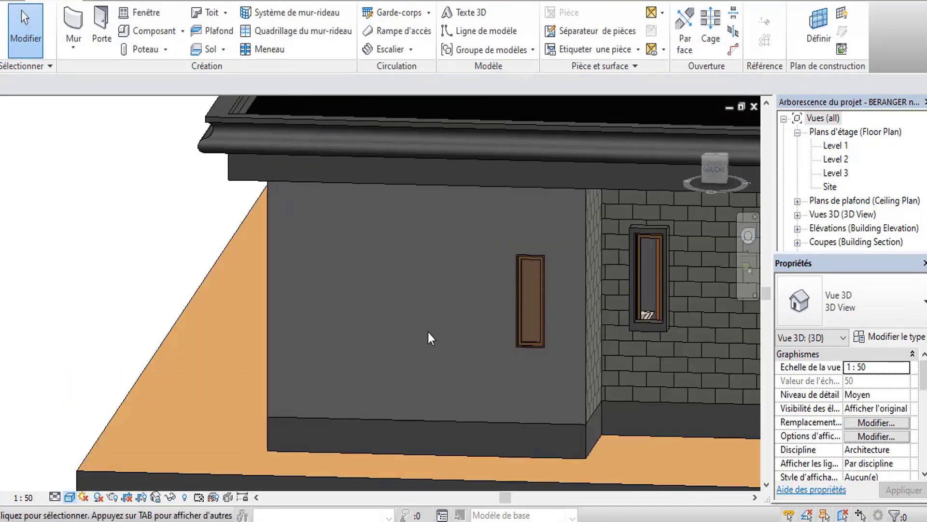
# Zoom in and out on the wall to inspect the rendered glass-block texture
pyautogui.scroll(2, 428, 332)
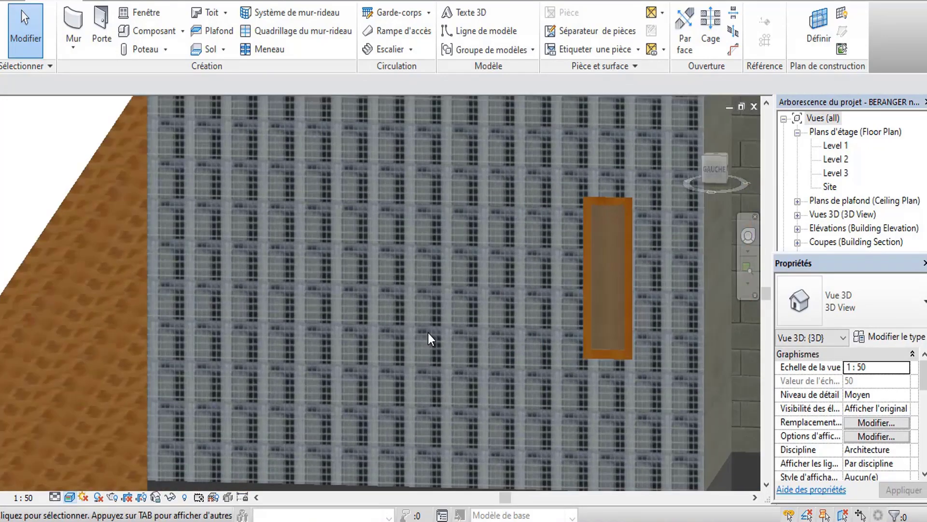
pyautogui.scroll(1, 428, 333)
pyautogui.scroll(1, 429, 333)
pyautogui.scroll(1, 429, 333)
pyautogui.scroll(1, 428, 333)
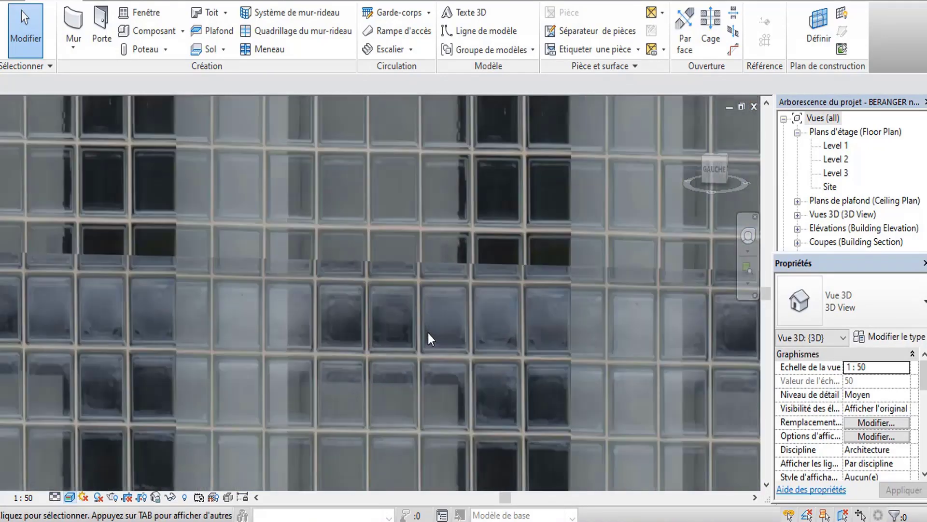
pyautogui.scroll(1, 428, 332)
pyautogui.scroll(-1, 428, 332)
pyautogui.scroll(-1, 429, 333)
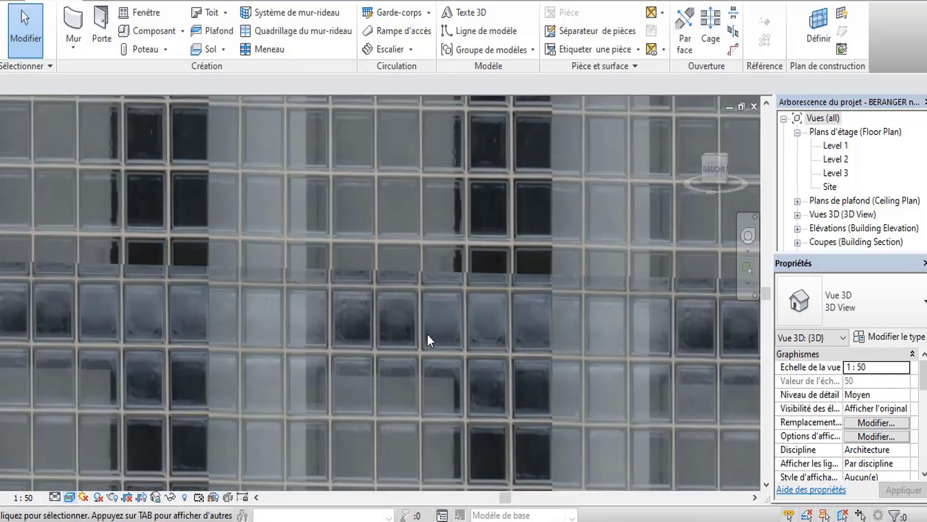
pyautogui.scroll(-1, 428, 334)
pyautogui.scroll(-1, 428, 335)
pyautogui.scroll(-2, 428, 334)
pyautogui.scroll(-1, 428, 334)
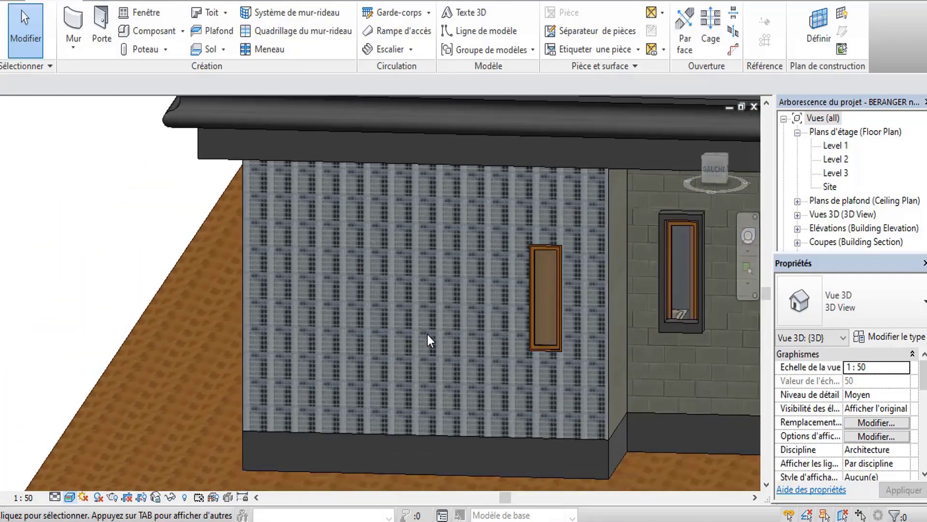
pyautogui.scroll(-1, 434, 347)
# Orbit toward the brick wall side and pan across the glass-block wall
pyautogui.moveTo(434, 355)
pyautogui.keyDown('shift'); pyautogui.mouseDown(button='middle')
pyautogui.moveTo(442, 373)
pyautogui.moveTo(420, 375)
pyautogui.moveTo(449, 355)
pyautogui.moveTo(455, 362)
pyautogui.mouseUp(button='middle'); pyautogui.keyUp('shift')
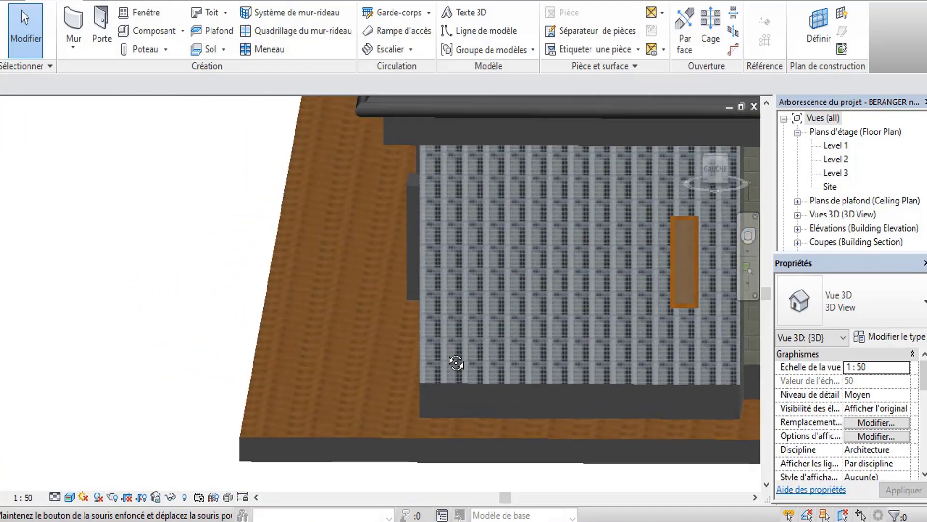
pyautogui.scroll(-2, 558, 306)
pyautogui.scroll(2, 558, 303)
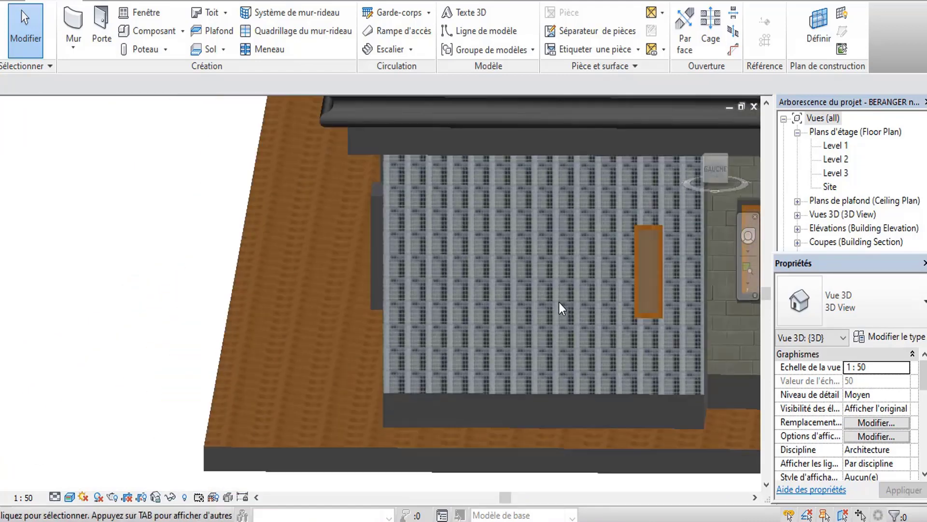
pyautogui.moveTo(558, 302)
pyautogui.mouseDown(button='middle')
pyautogui.moveTo(501, 368)
pyautogui.moveTo(483, 364)
pyautogui.mouseUp(button='middle')
pyautogui.scroll(1, 507, 387)
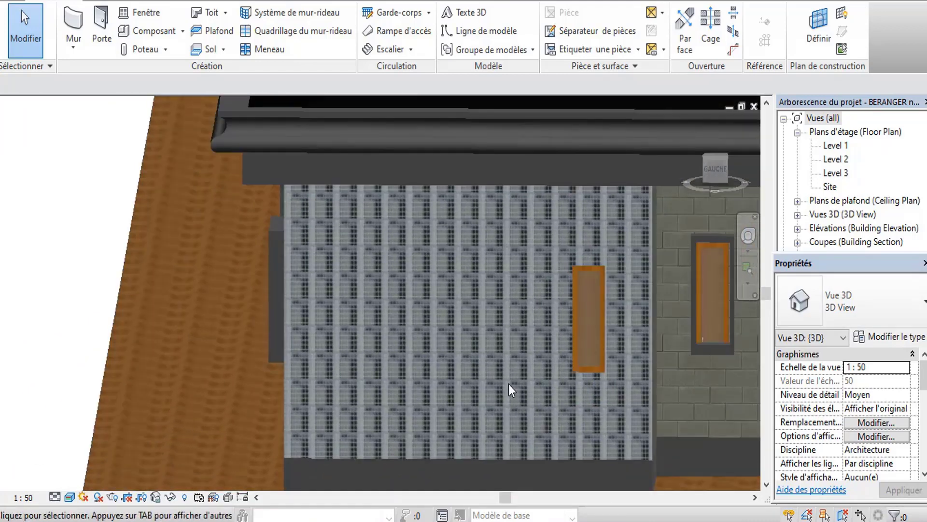